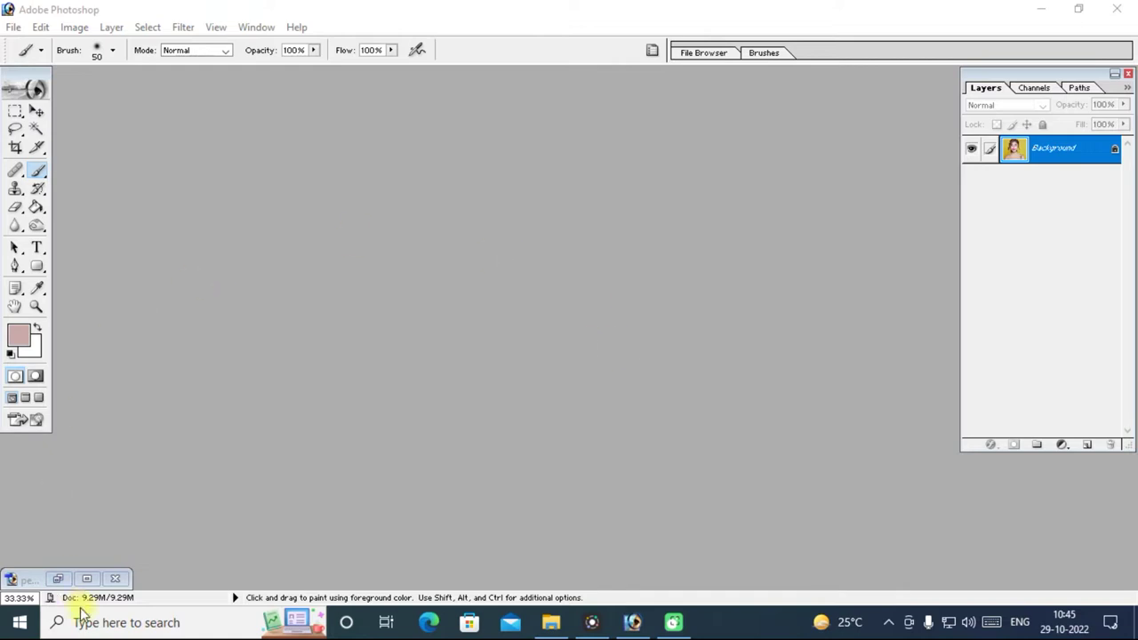
Restore the minimized portrait window, reposition it, and zoom out to show the whole photo
left_click(57, 579)
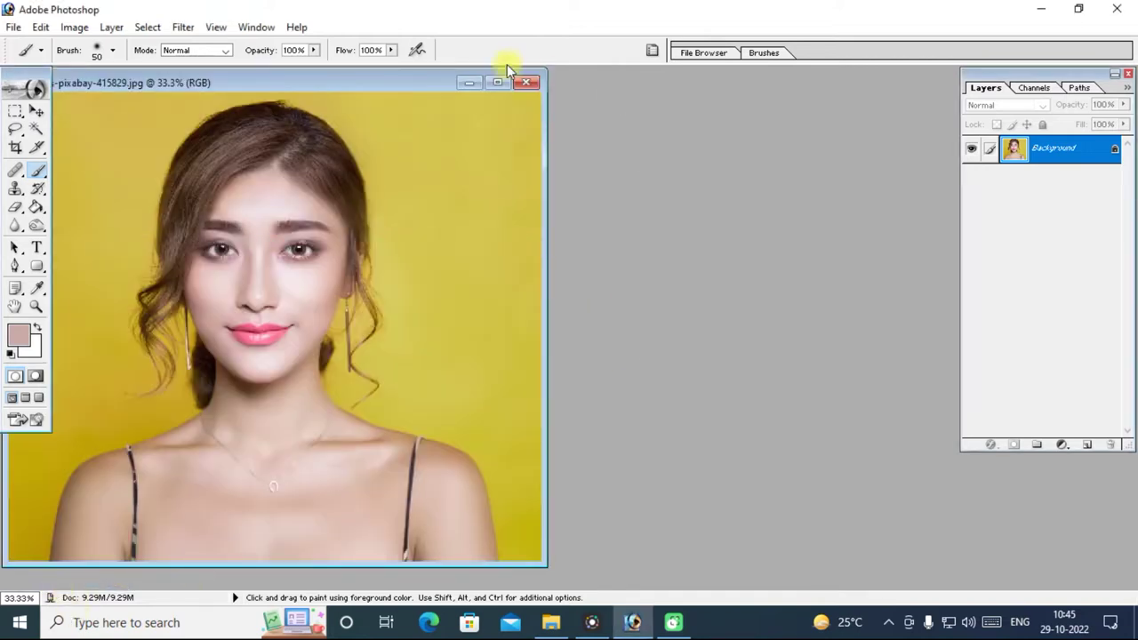
left_click_drag(394, 83, 582, 89)
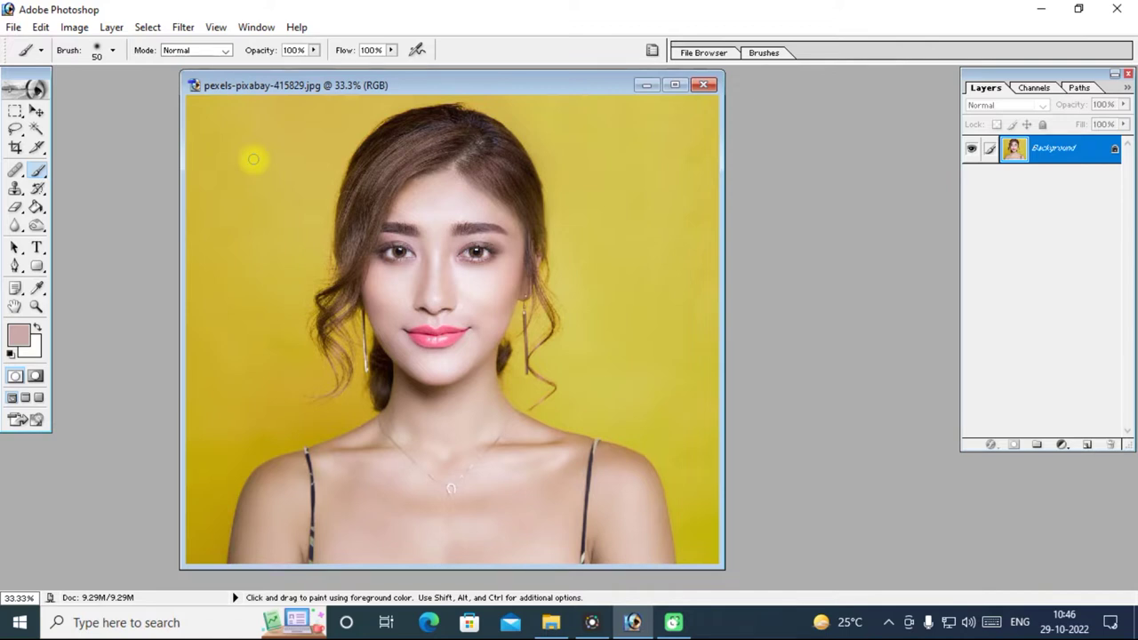
key("ctrl+minus")
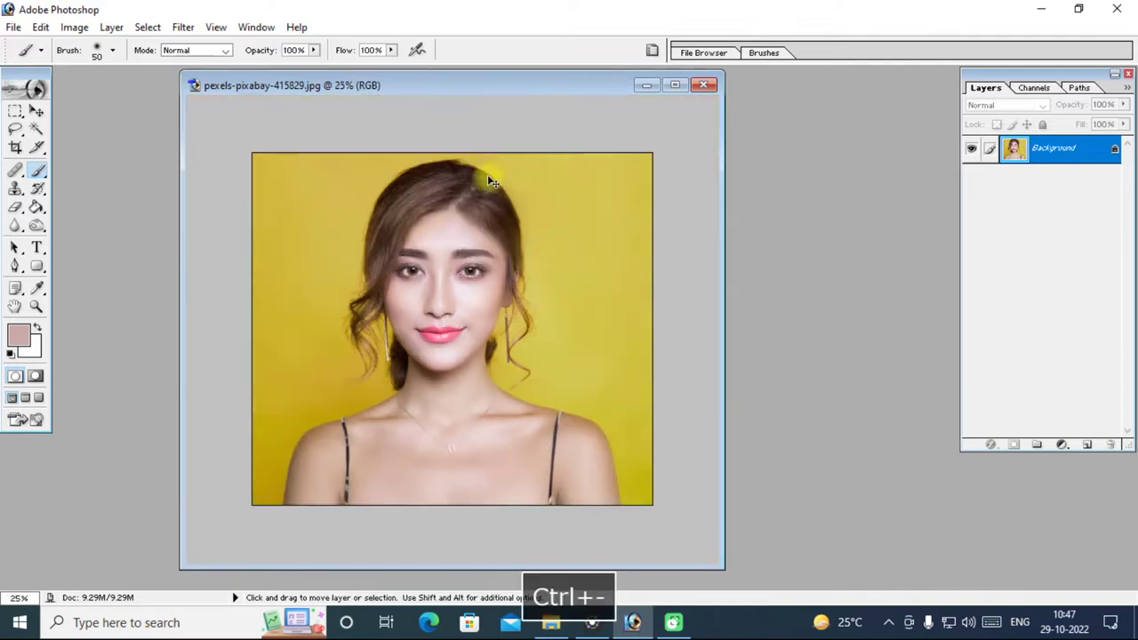
Crop the portrait to a 1.4 × 1.8 inch, 300 ppi frame around her head and shoulders
left_click(15, 147)
double_click(92, 50)
type("1.4")
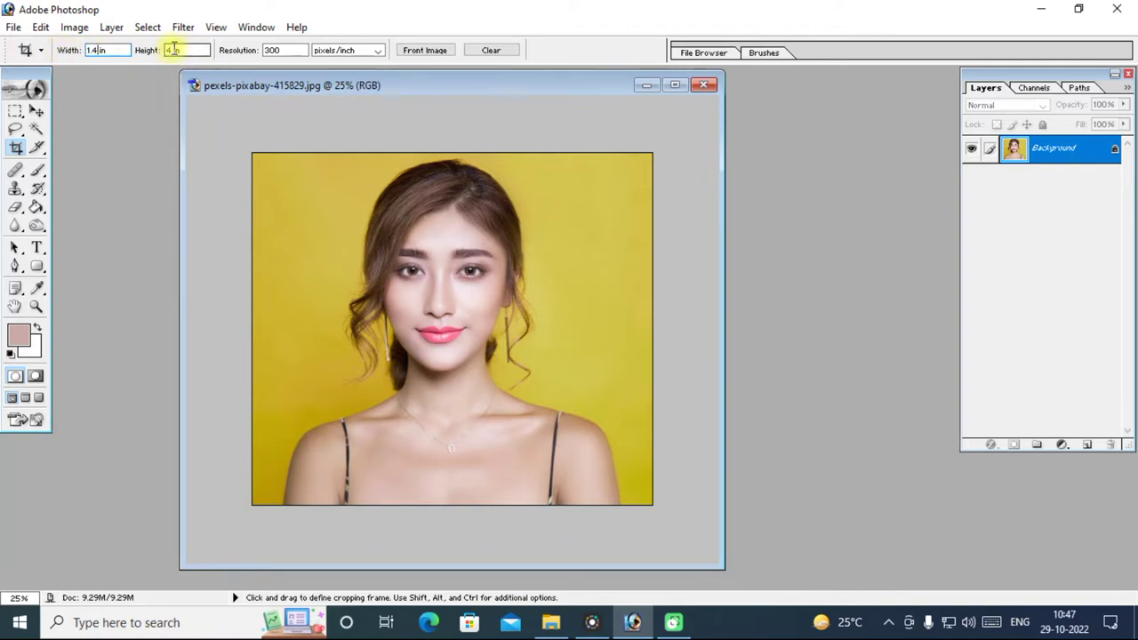
type("8")
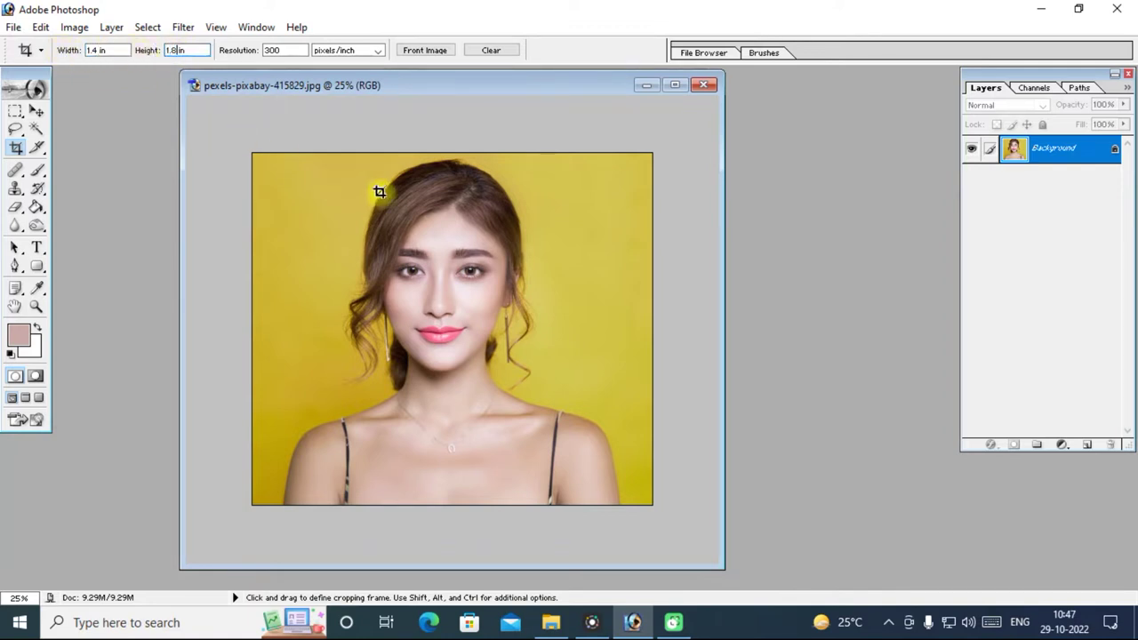
mouse_move(304, 153)
left_mouse_down()
mouse_move(663, 519)
mouse_move(650, 513)
left_mouse_up()
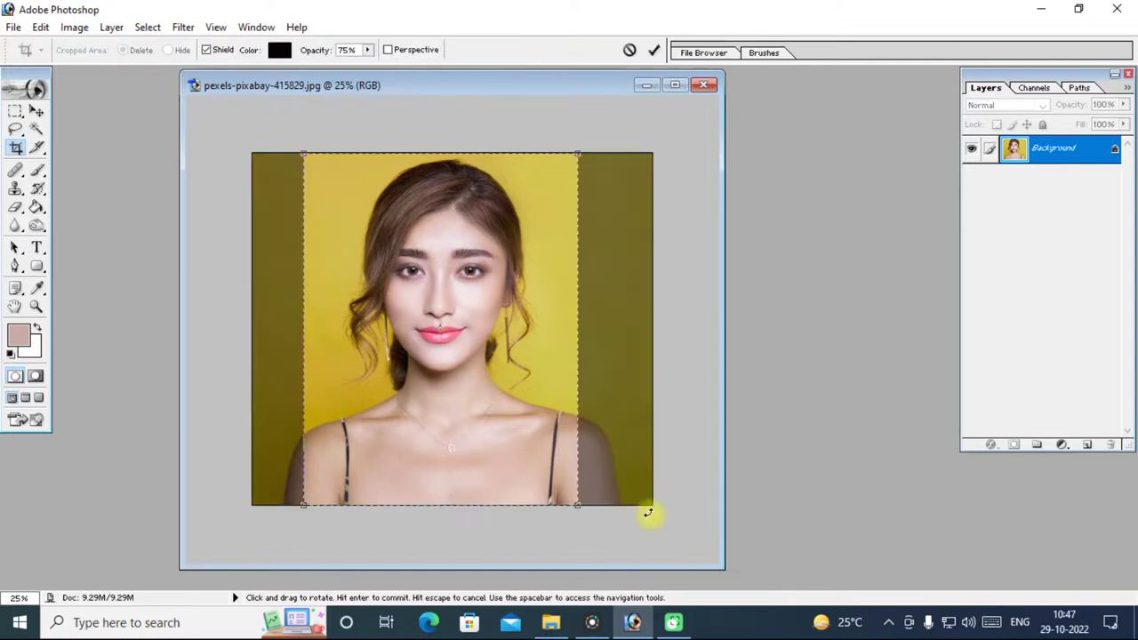
key("Right")
key("Right")
key("Right")
key("Right")
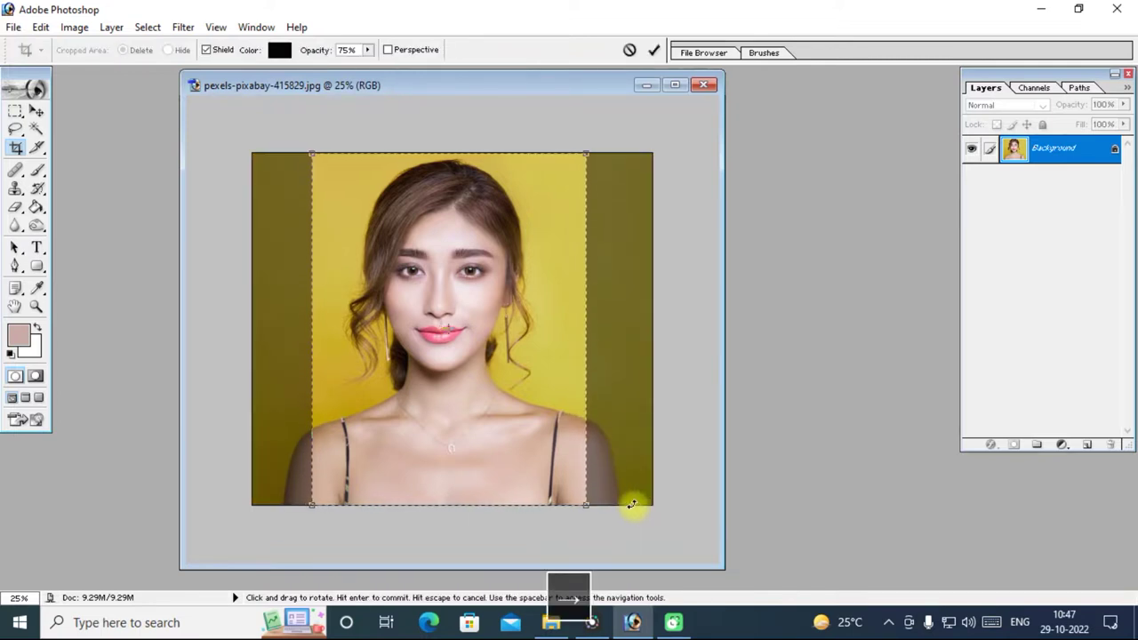
key("Return")
key("ctrl+equal")
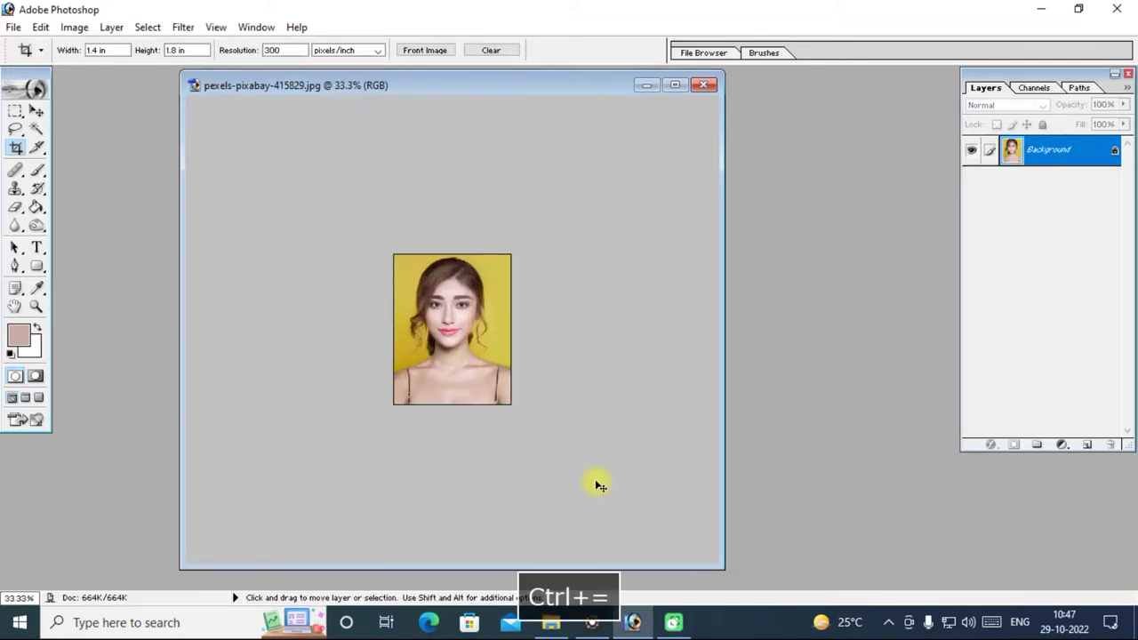
key("ctrl+equal")
key("ctrl+equal")
key("ctrl+equal")
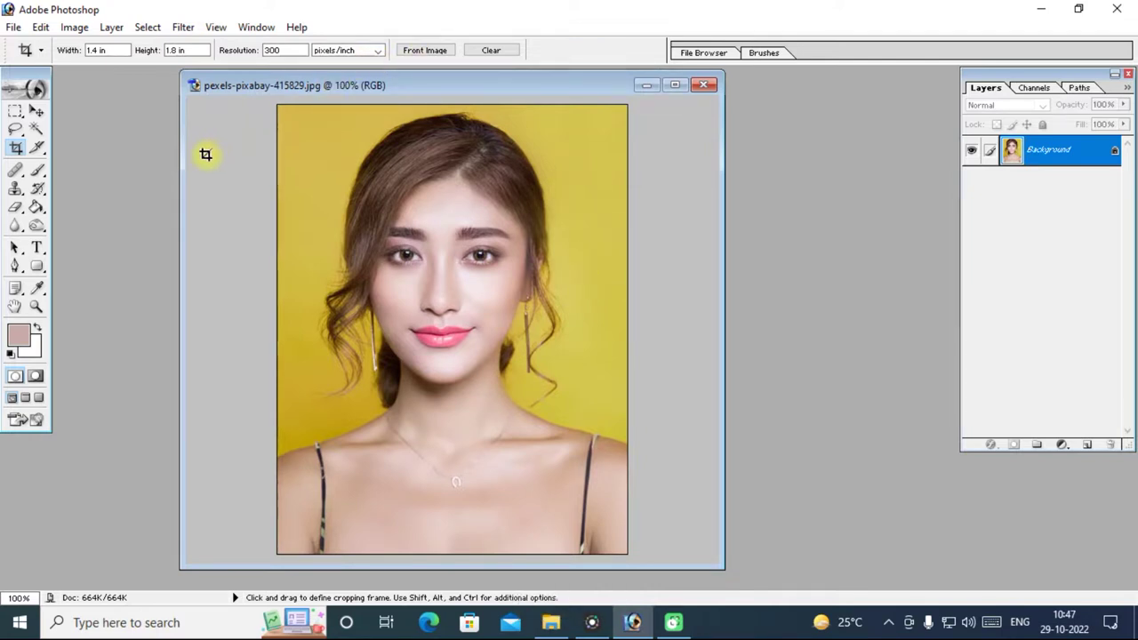
Open Picture Package from File > Automate for the cropped portrait
left_click(13, 28)
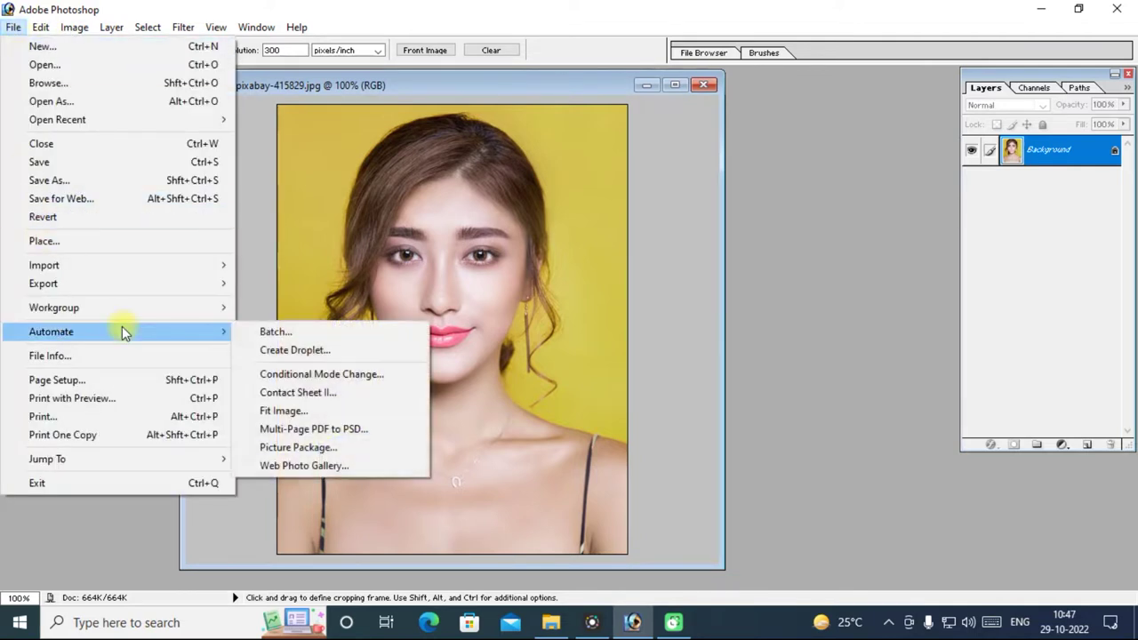
left_click(310, 449)
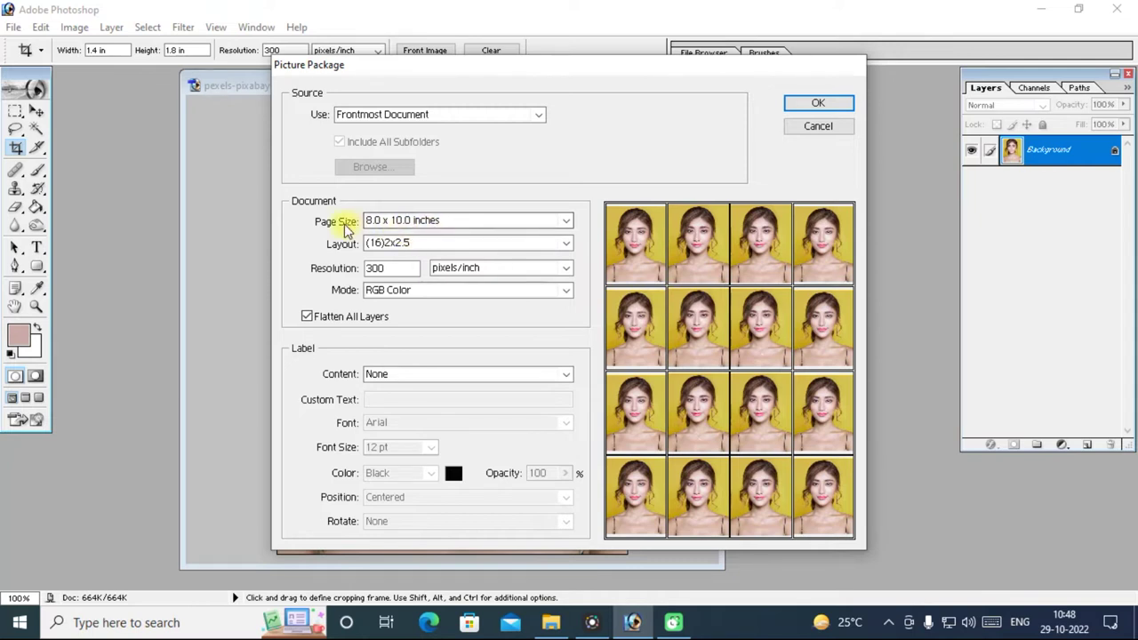
Set the page size to 8.0 x 10.0 inches and pick the (1)5x7 (2)2.5x3.5 (4)2x2.5 layout
left_click(433, 222)
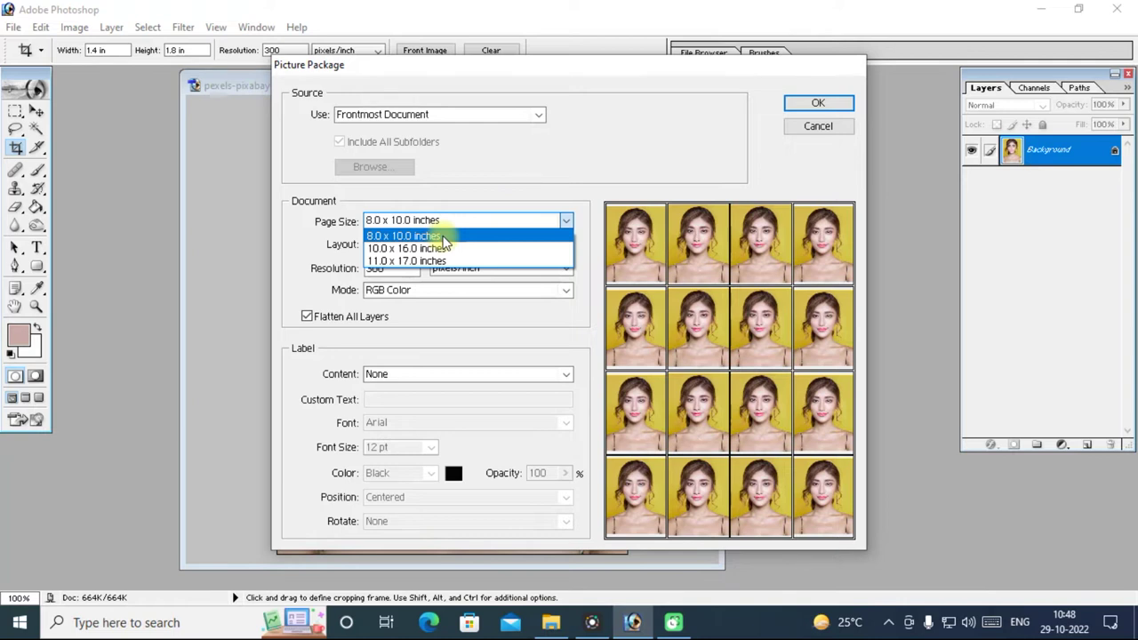
left_click(441, 237)
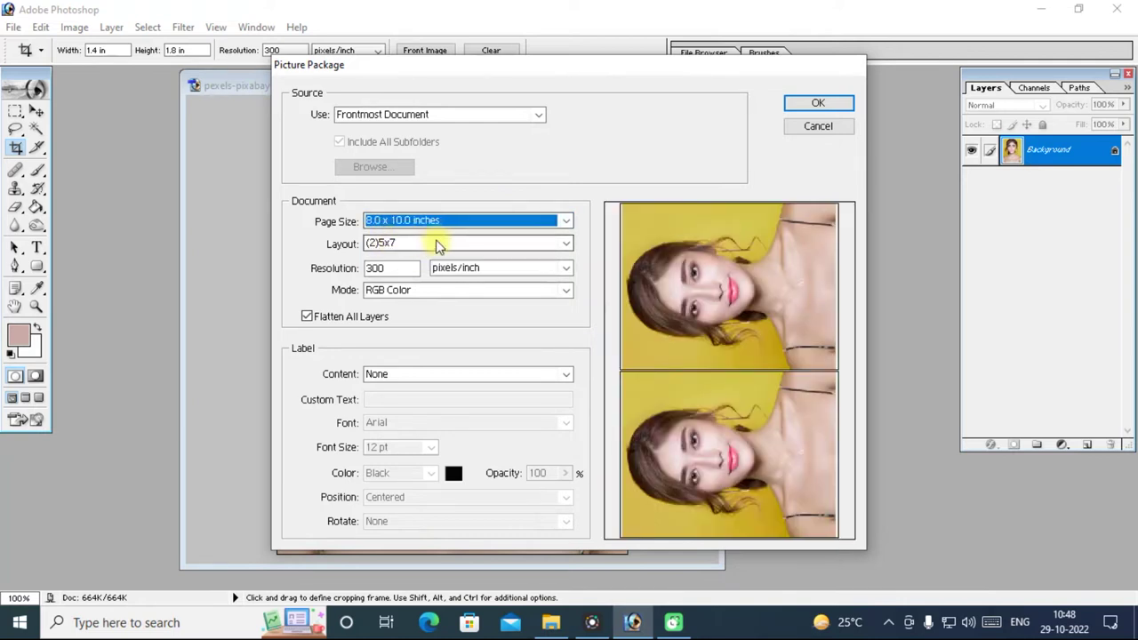
left_click(437, 242)
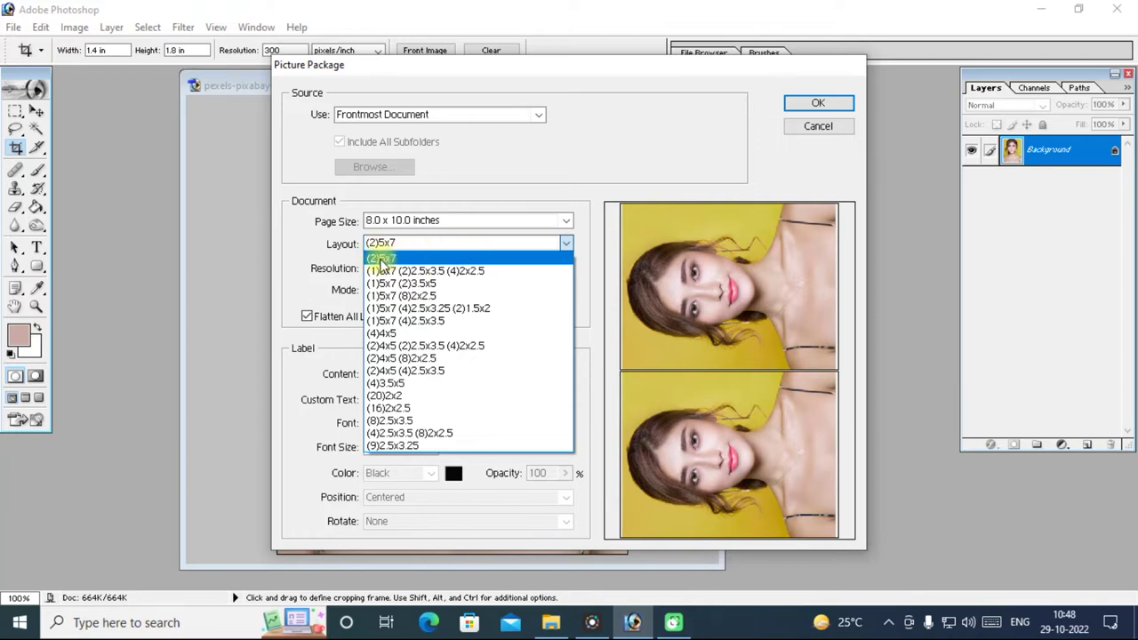
left_click(380, 258)
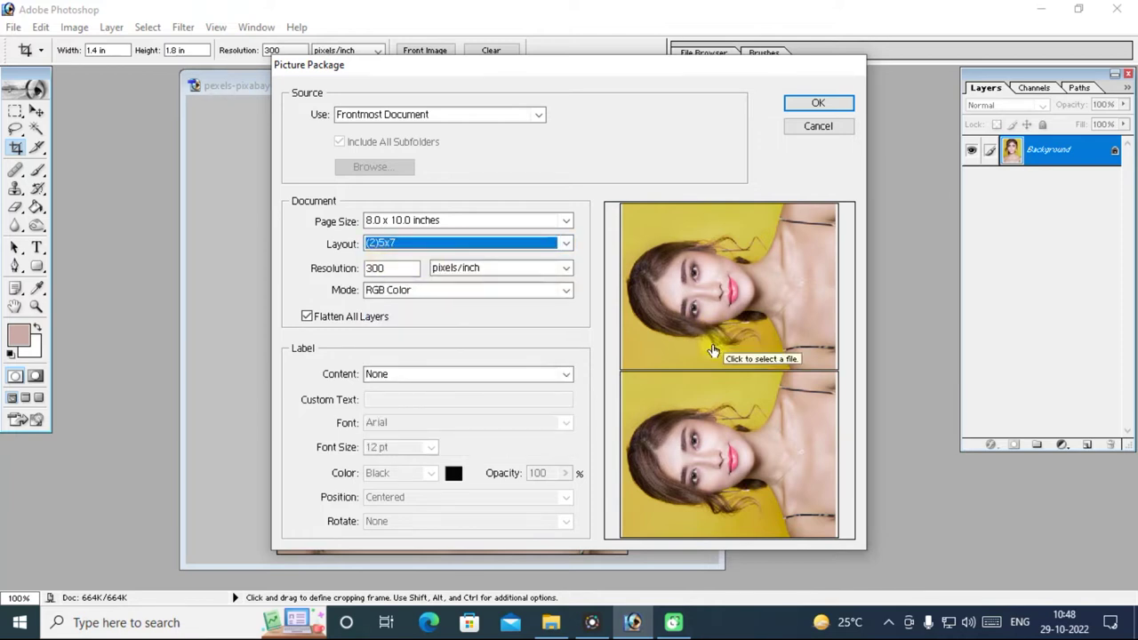
left_click(427, 244)
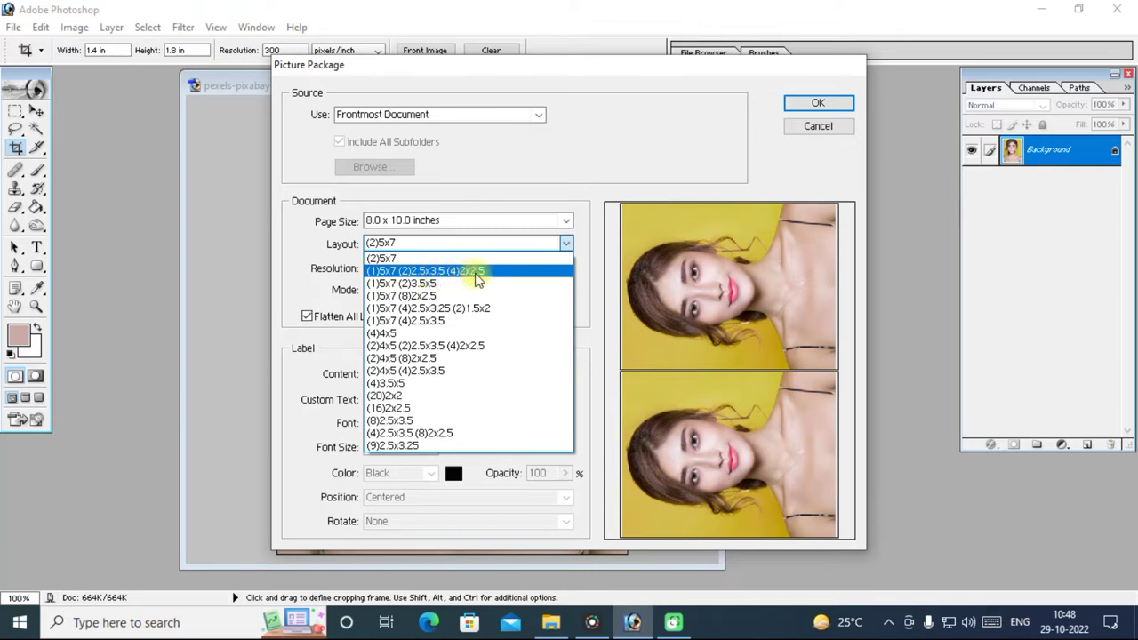
left_click(469, 272)
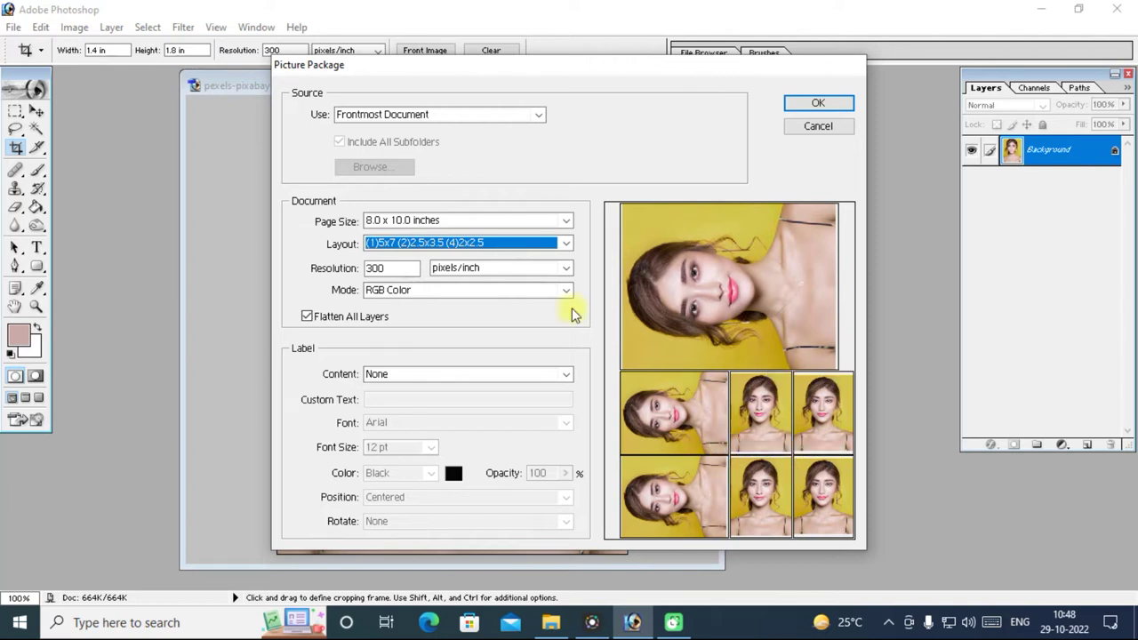
left_click(432, 245)
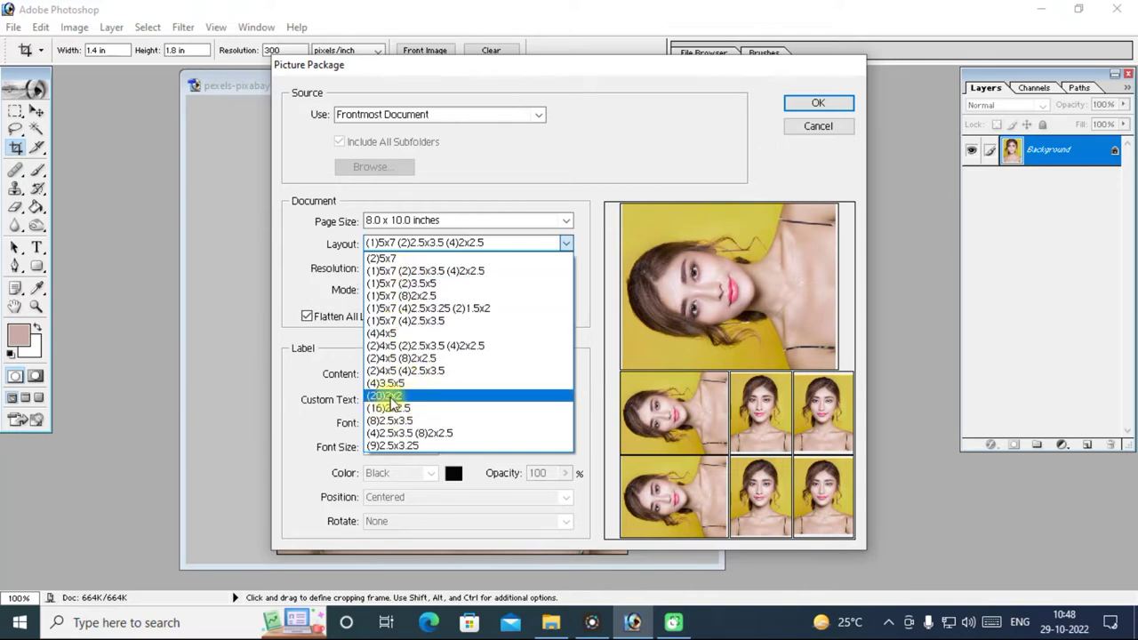
Compare the (20)2x2 and (16)2x2.5 layouts, settling on sixteen 2x2.5 photos
left_click(388, 396)
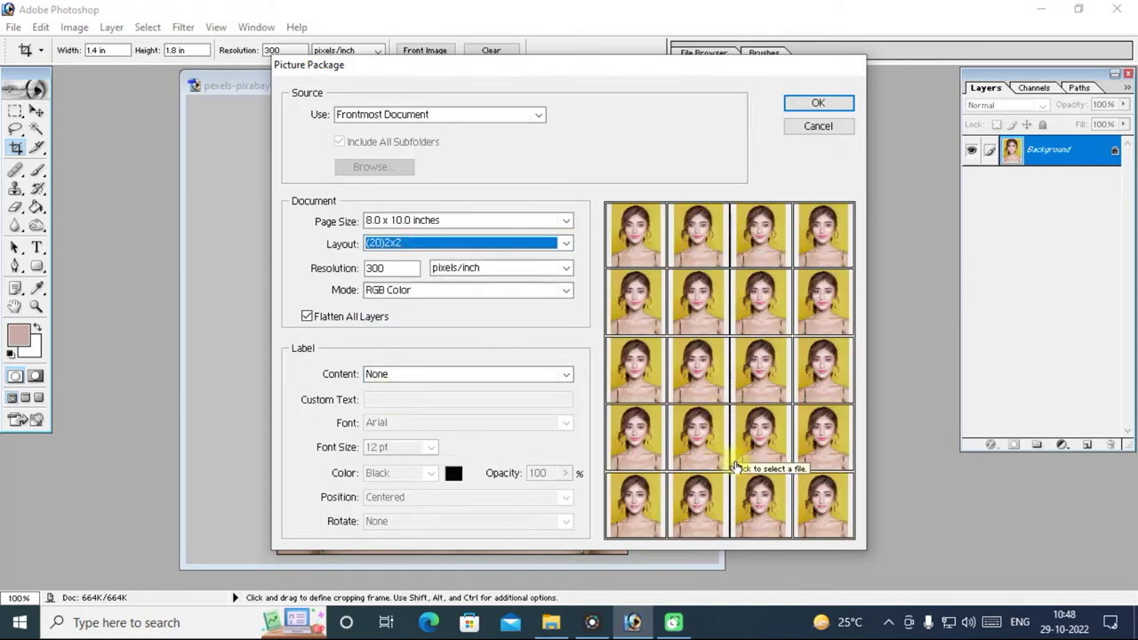
left_click(445, 242)
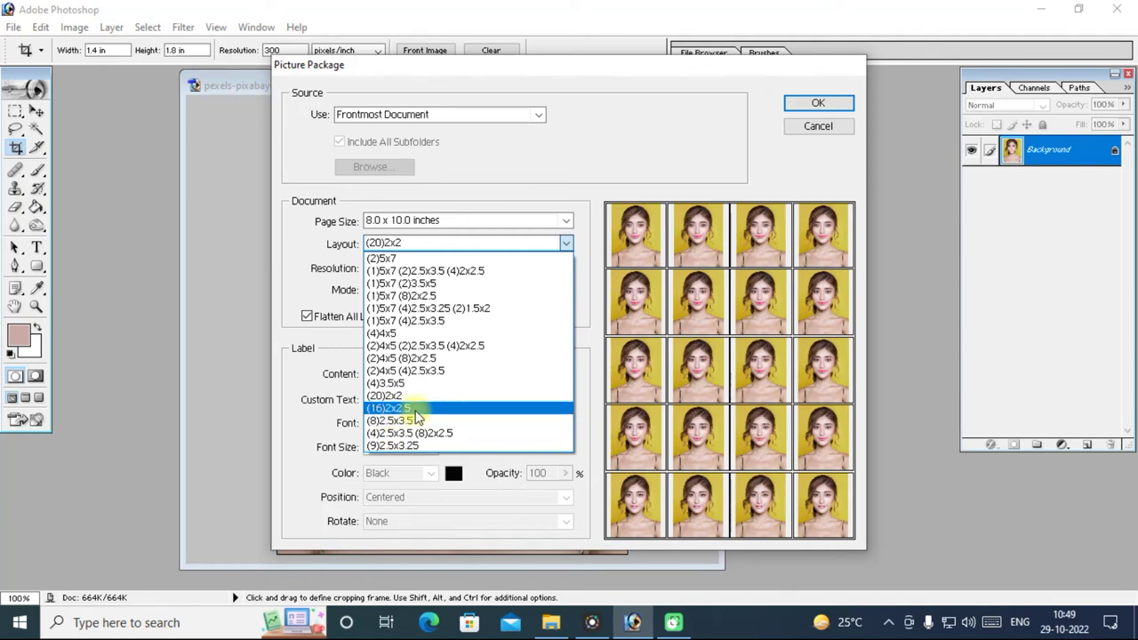
left_click(406, 409)
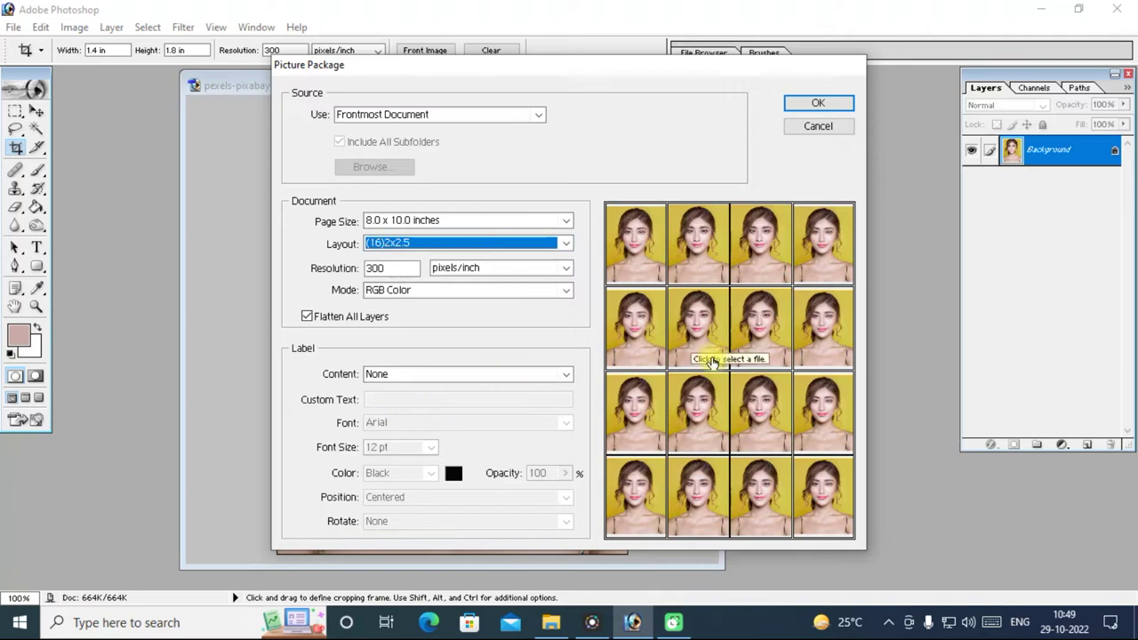
left_click(413, 243)
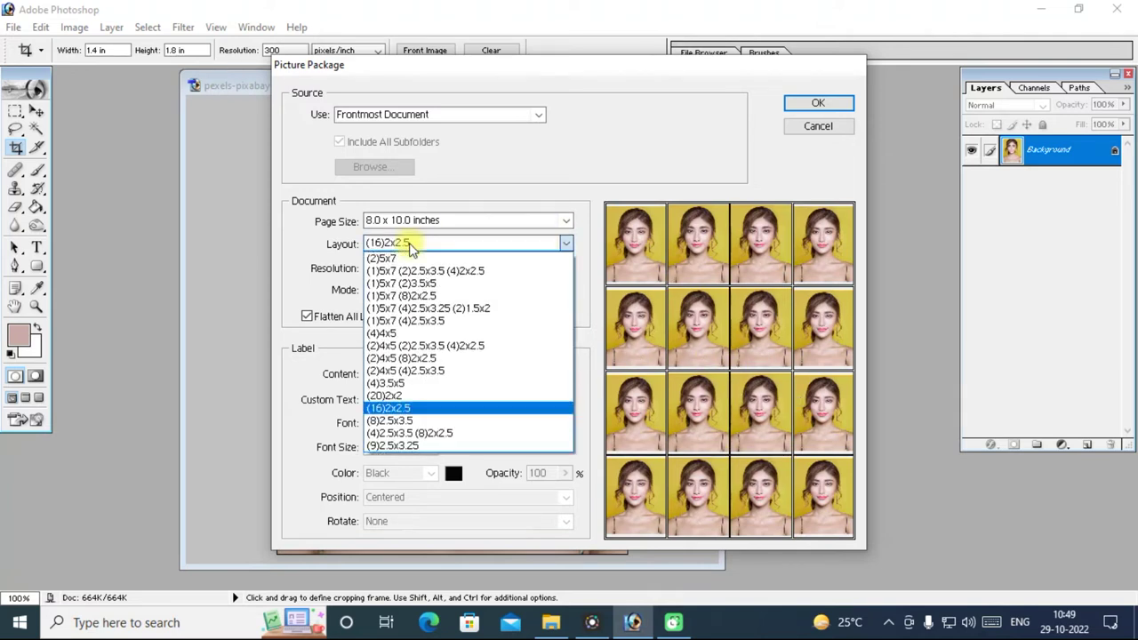
left_click(410, 397)
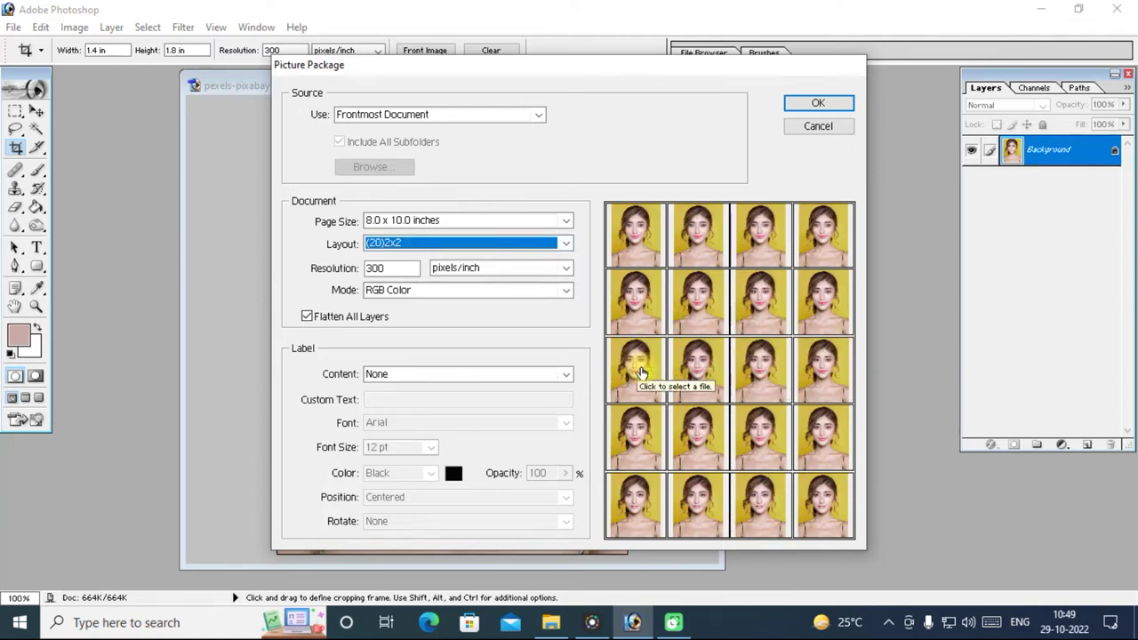
left_click(498, 244)
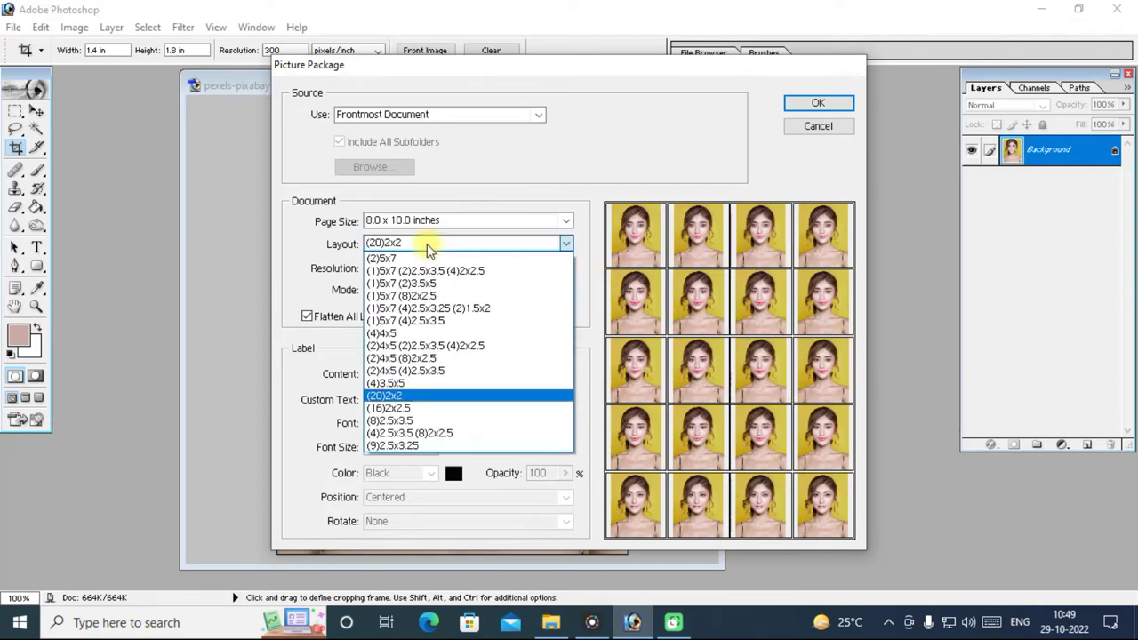
left_click(397, 408)
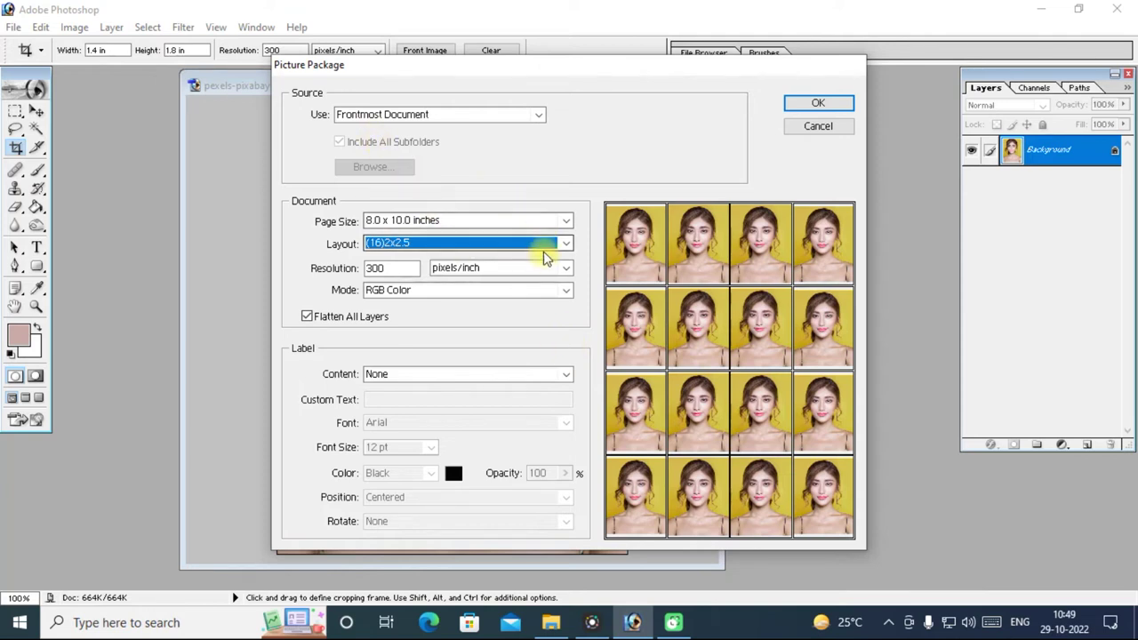
left_click(473, 115)
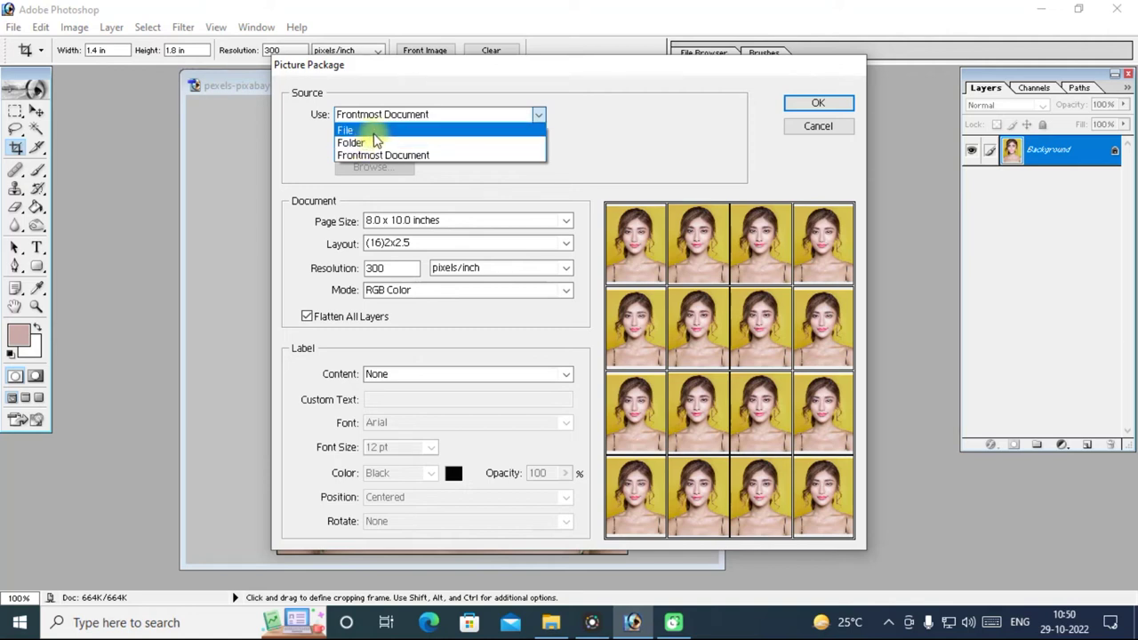
Keep Frontmost Document as the source and build the package sheet
left_click(367, 158)
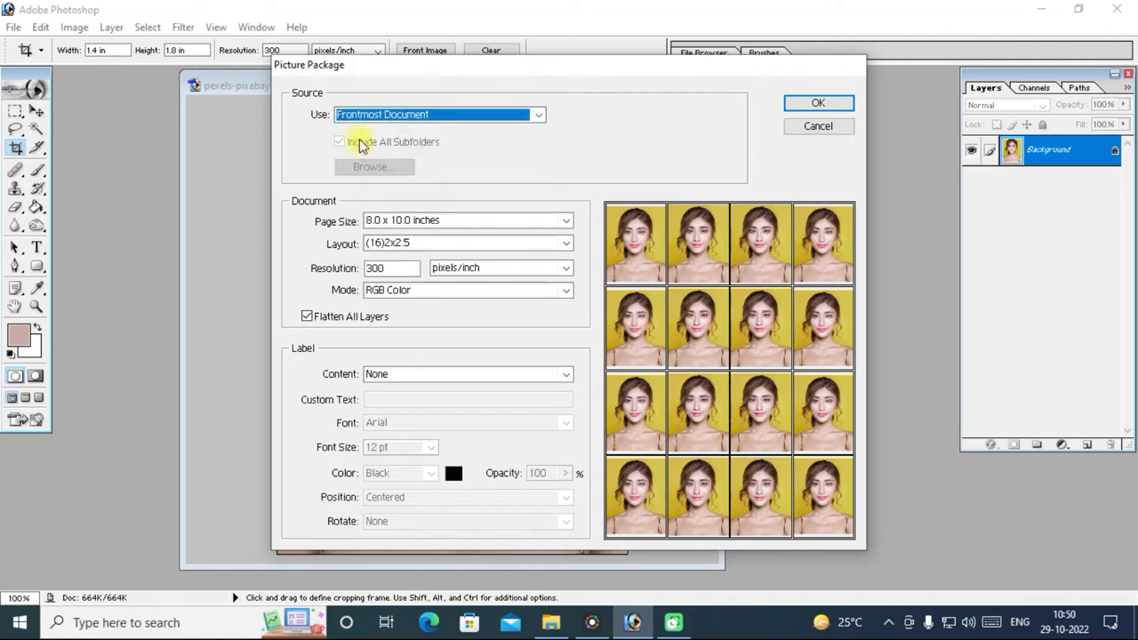
left_click(804, 104)
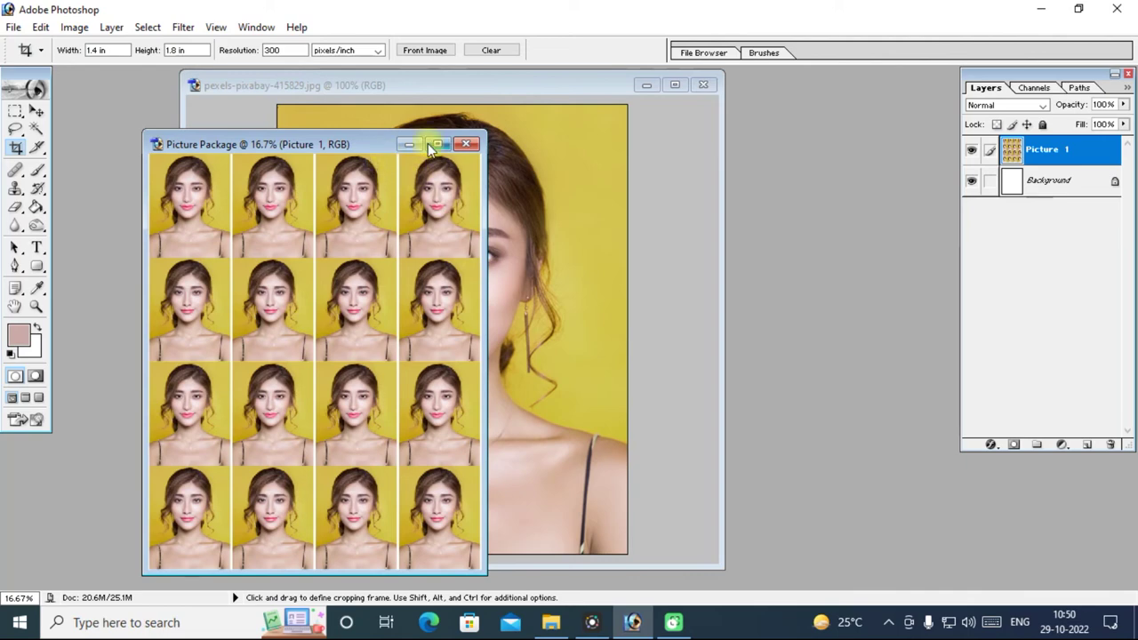
Maximize the sixteen-photo sheet to inspect it, then restore its floating window and zoom out
left_click(436, 144)
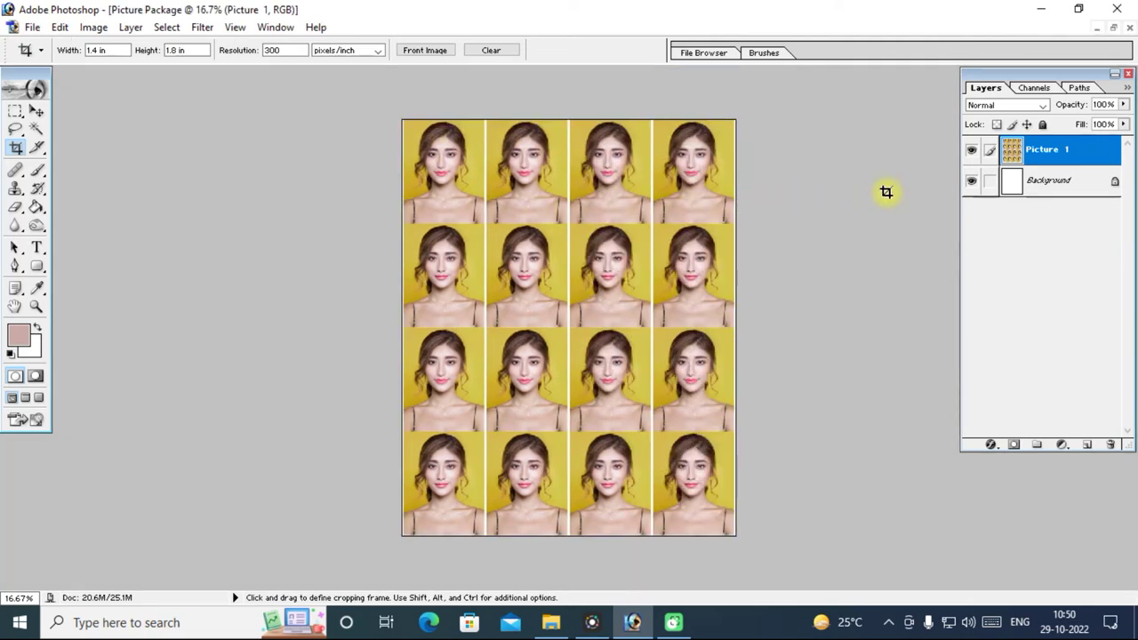
key("ctrl+0")
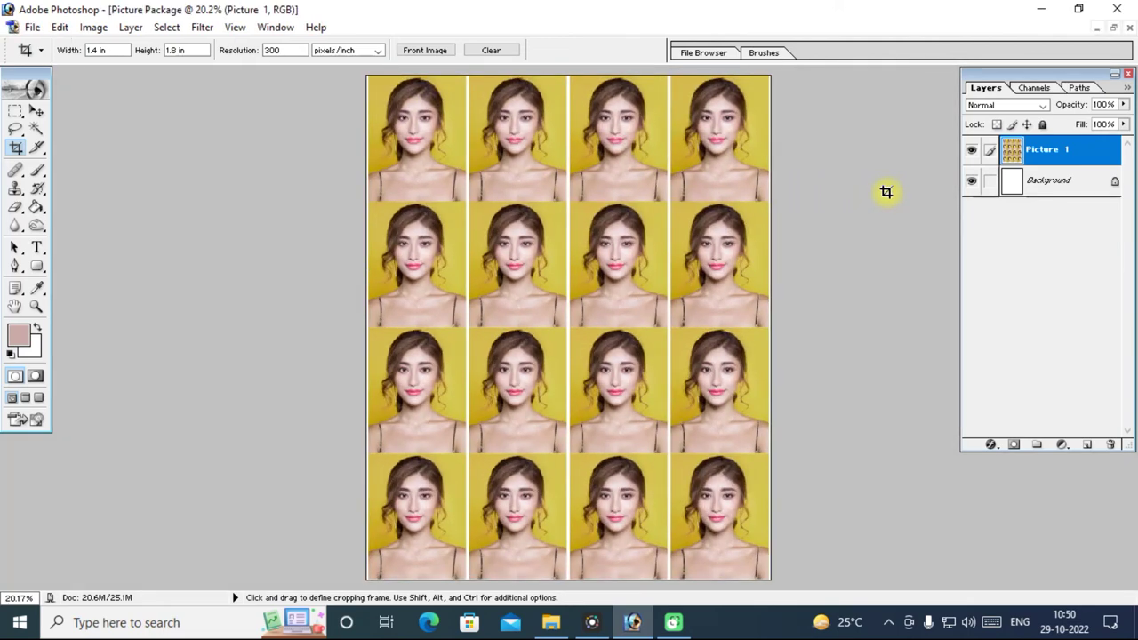
left_click(1114, 30)
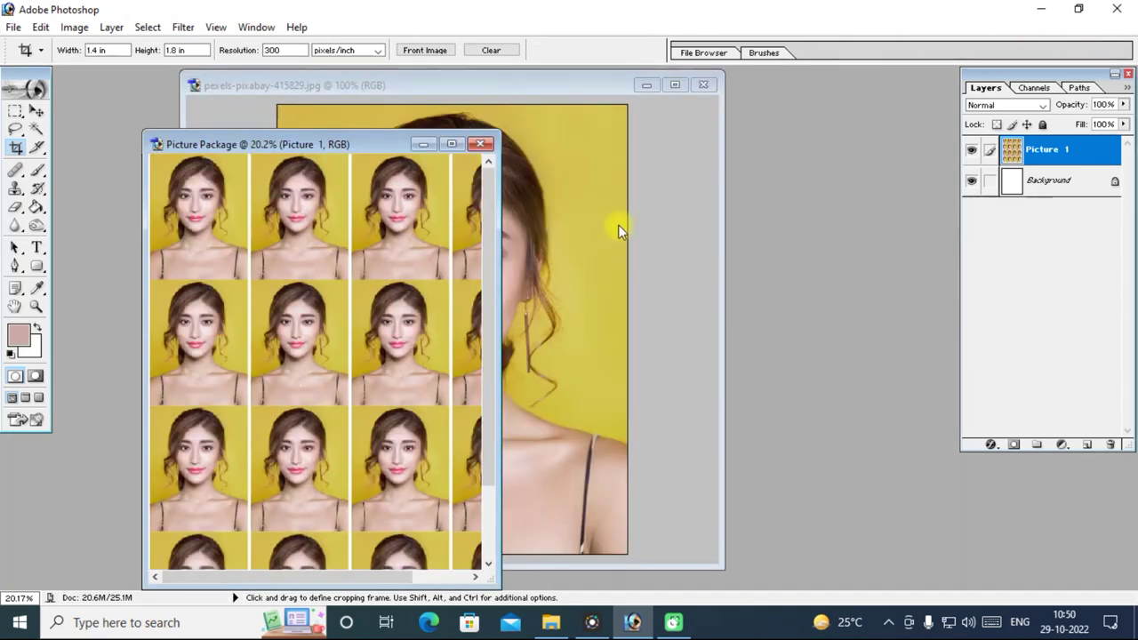
key("ctrl+minus")
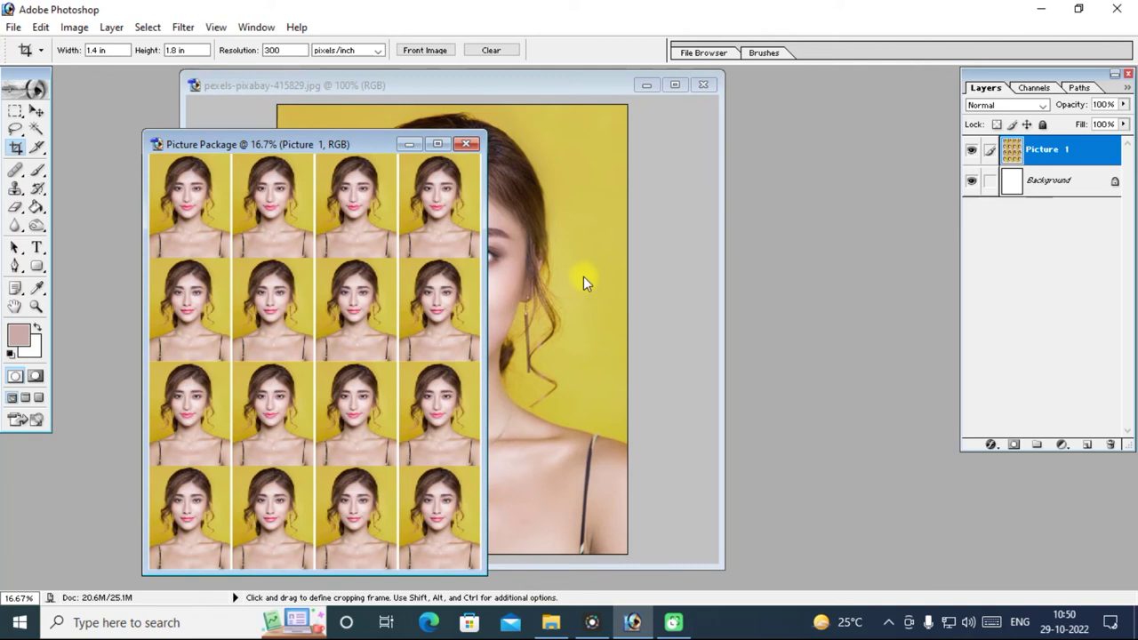